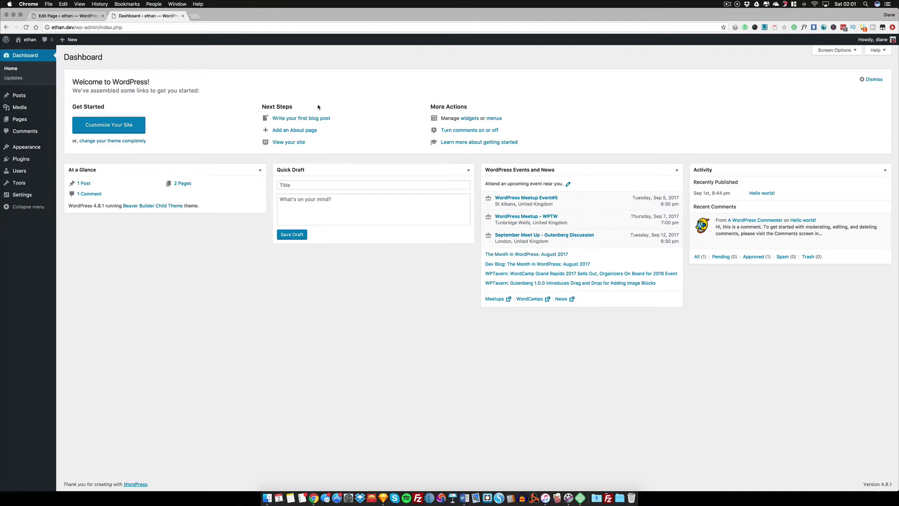
Step: Visit the site's front end, then open the Pages list showing Easy and Sample Page
click(30, 52)
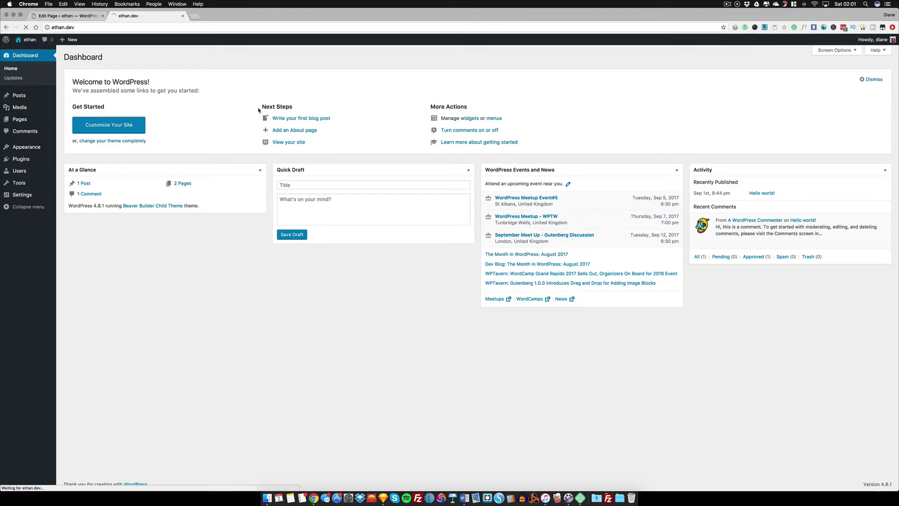
scroll(369, 153, left, 5)
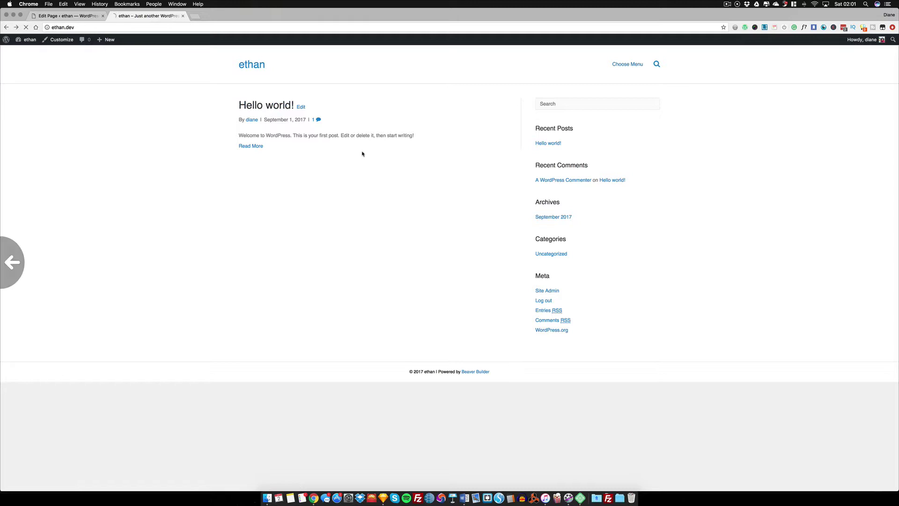
click(185, 183)
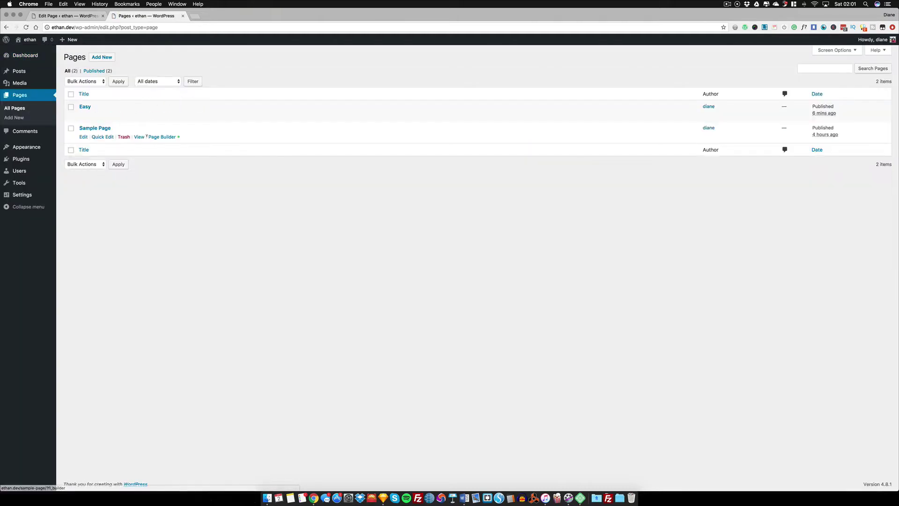
Step: View the live Sample Page and look through its hero, About me and feature blocks
click(139, 136)
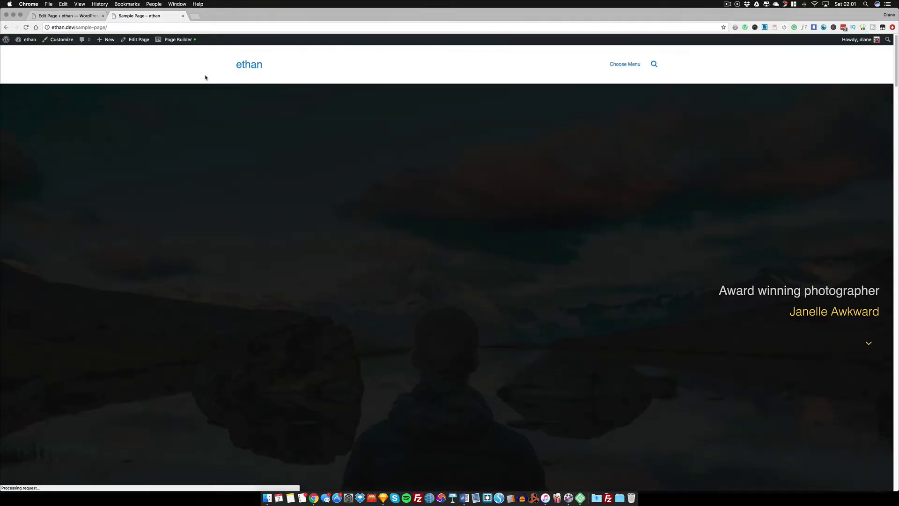
scroll(295, 126, down, 10)
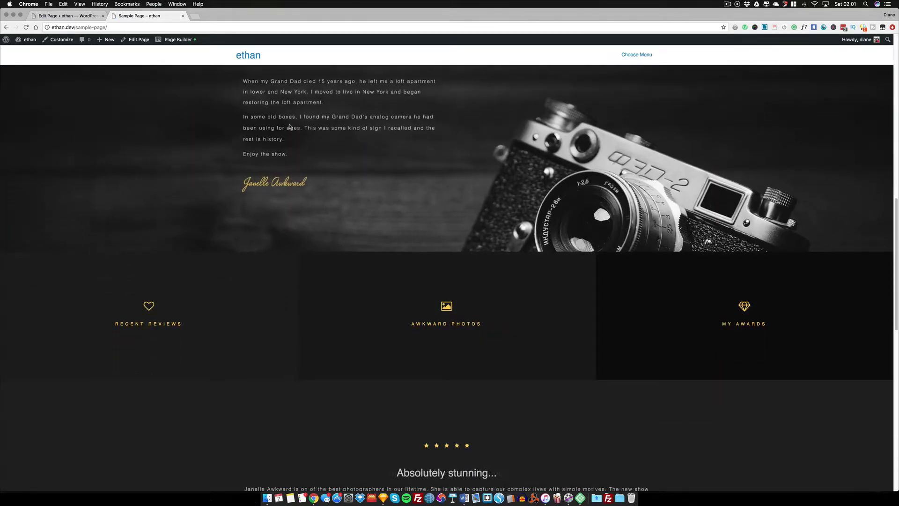
scroll(291, 127, up, 2)
scroll(290, 126, up, 5)
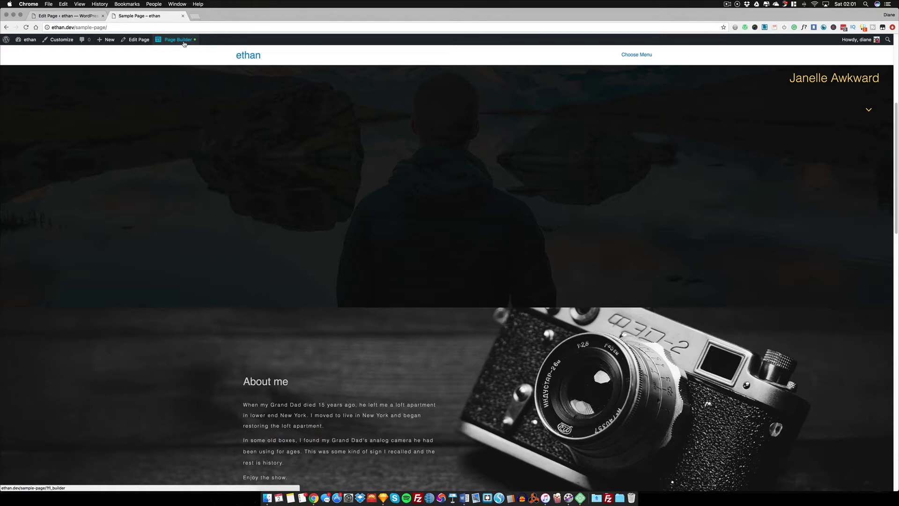
scroll(271, 108, down, 1)
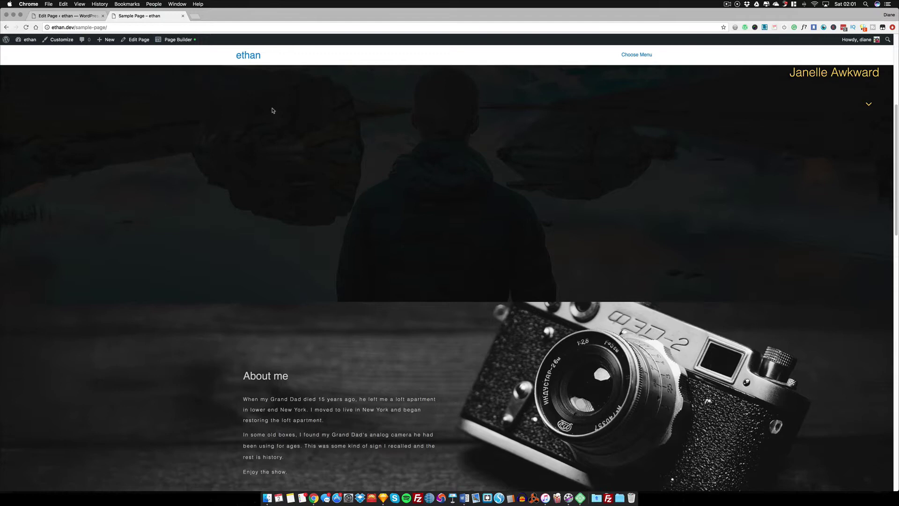
scroll(268, 105, down, 1)
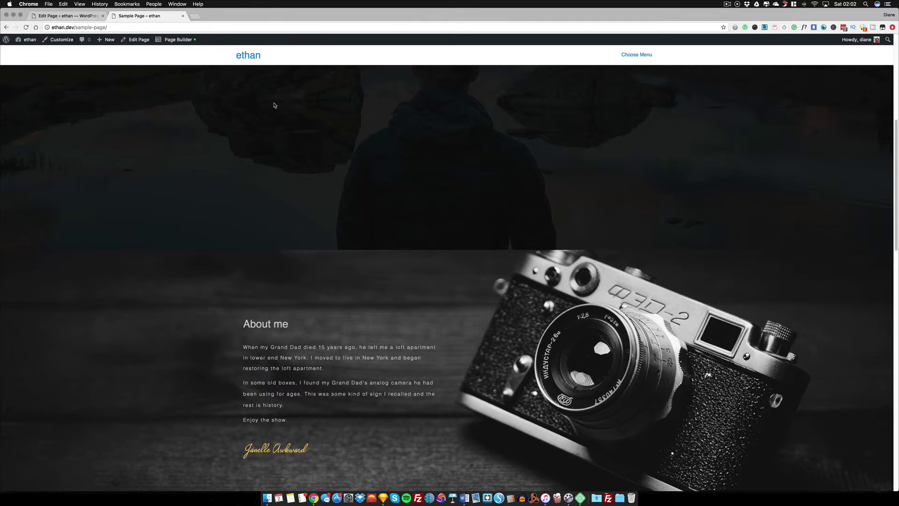
scroll(271, 105, down, 3)
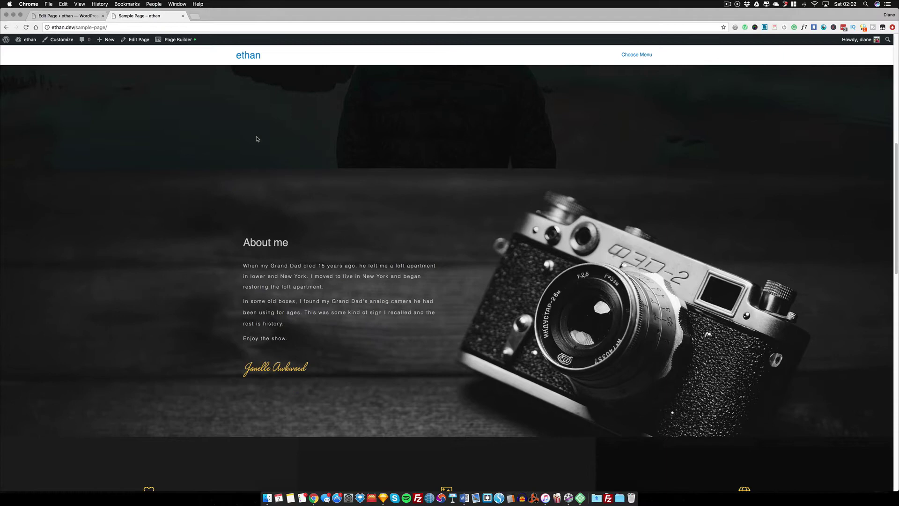
scroll(257, 138, down, 5)
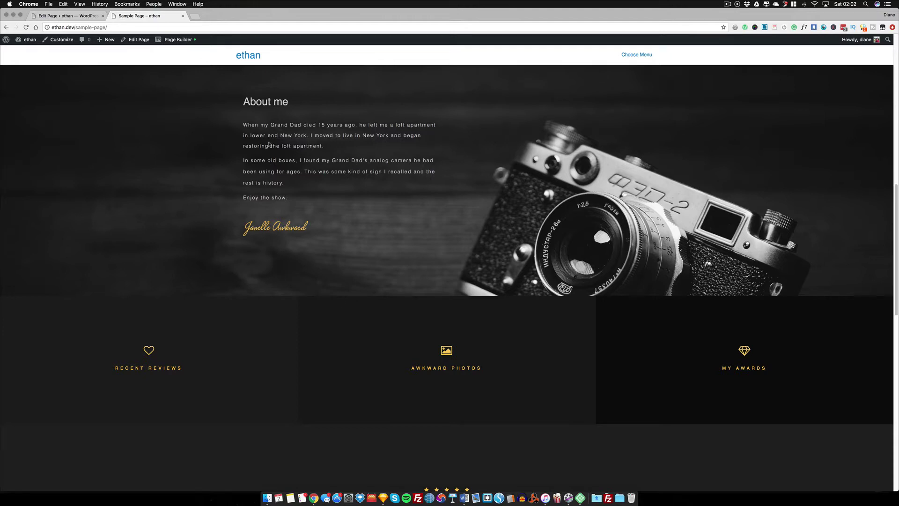
scroll(269, 143, down, 1)
scroll(265, 143, up, 3)
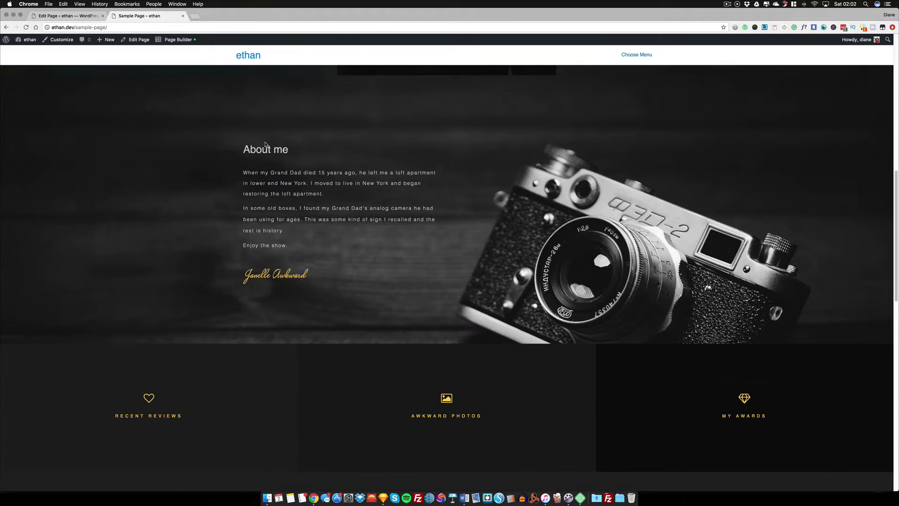
Step: Open the Sample Page in Beaver Builder for layout editing
scroll(265, 144, up, 2)
click(178, 40)
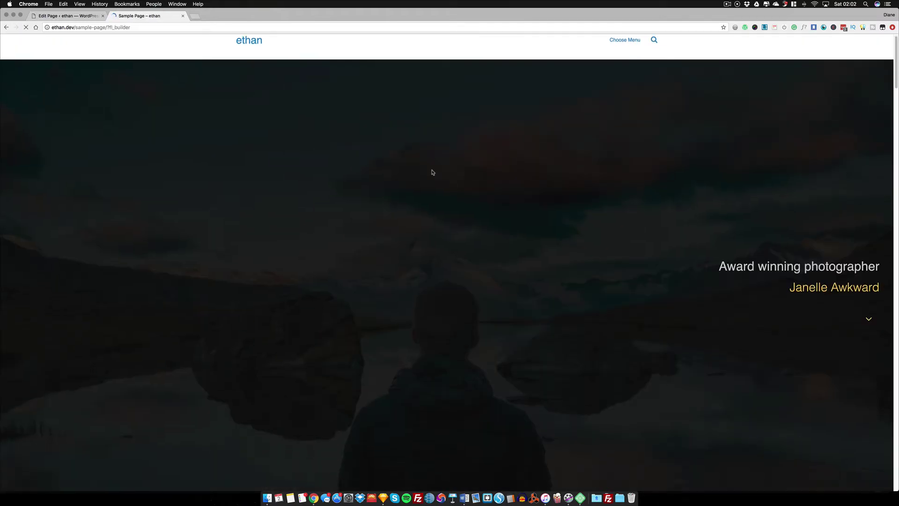
scroll(433, 173, down, 7)
scroll(790, 131, up, 3)
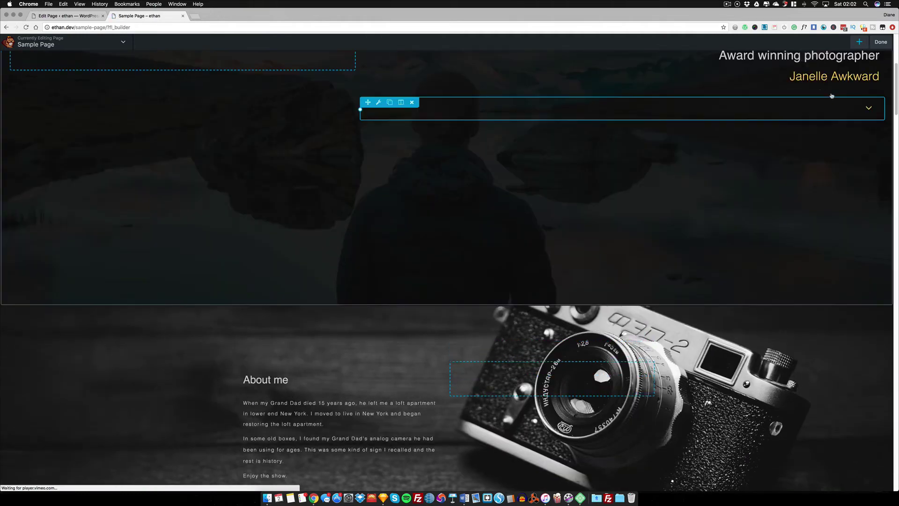
scroll(498, 84, up, 2)
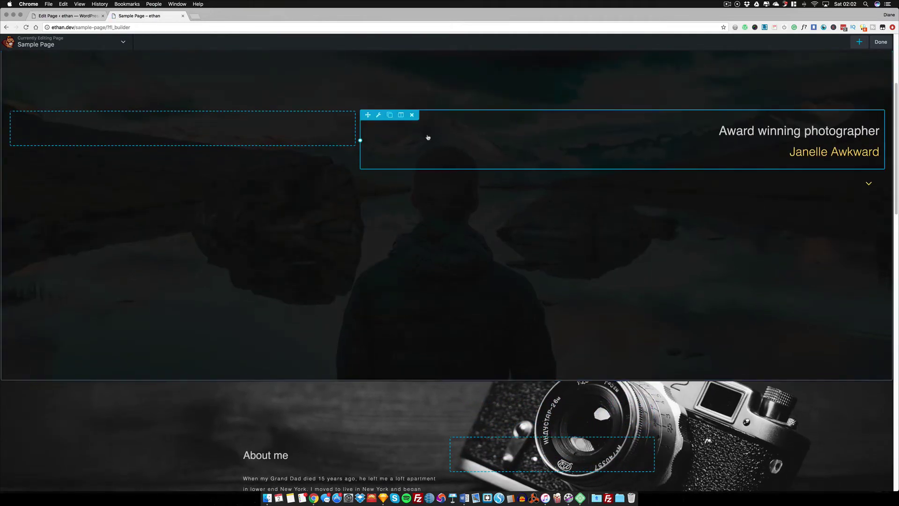
Step: Delete the hero's photographer heading and scroll-down arrow modules
click(412, 115)
click(516, 68)
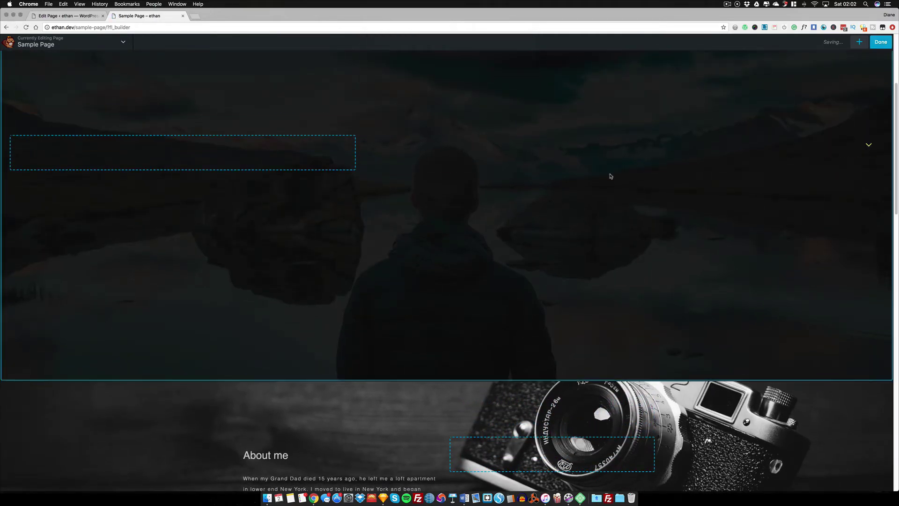
scroll(348, 234, up, 4)
mouse_move(752, 301)
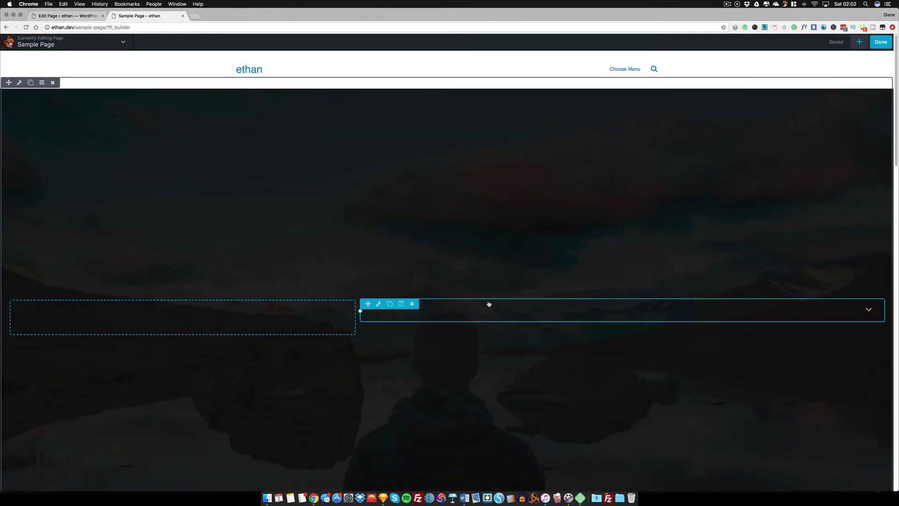
click(411, 304)
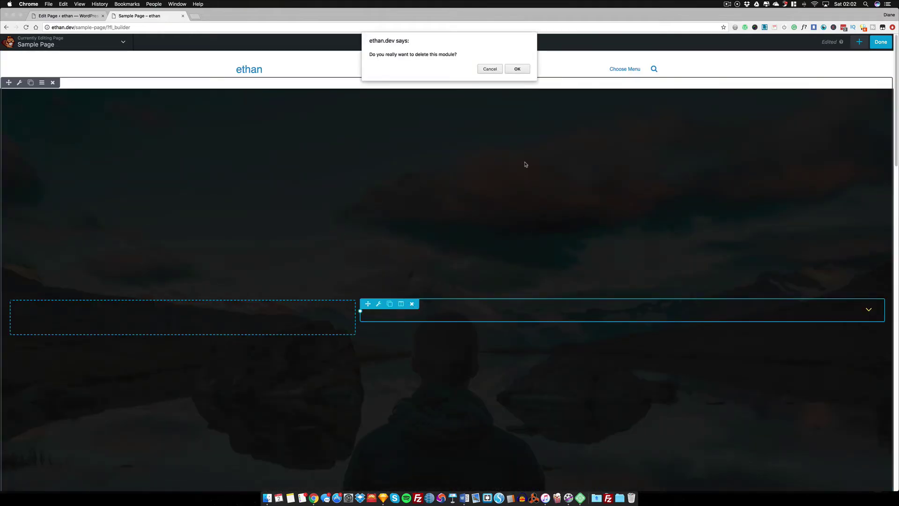
click(528, 69)
Step: Drag the About me heading into the right-hand column
scroll(462, 208, down, 4)
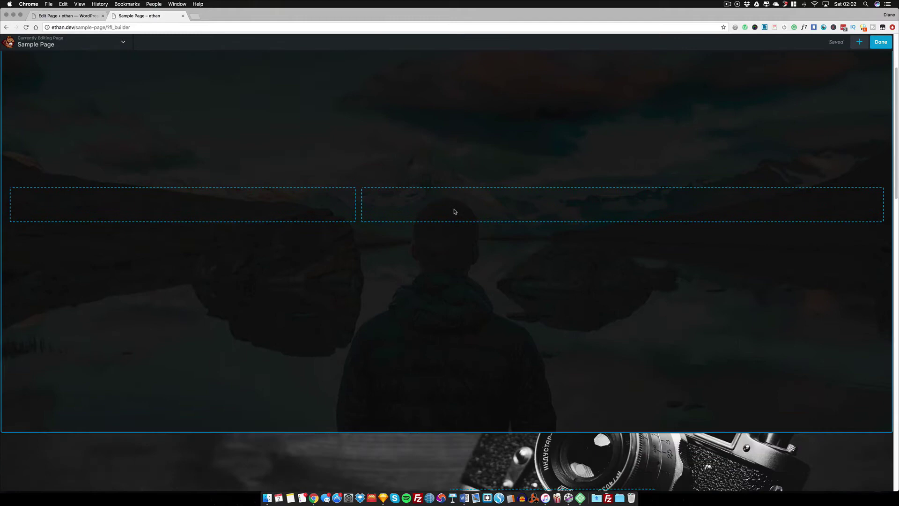
scroll(455, 211, down, 6)
mouse_move(247, 202)
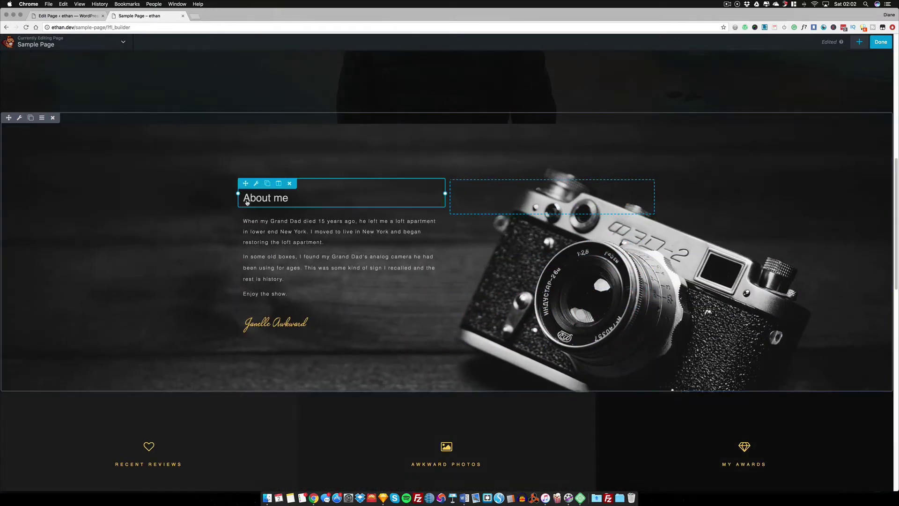
drag(246, 183, 459, 193)
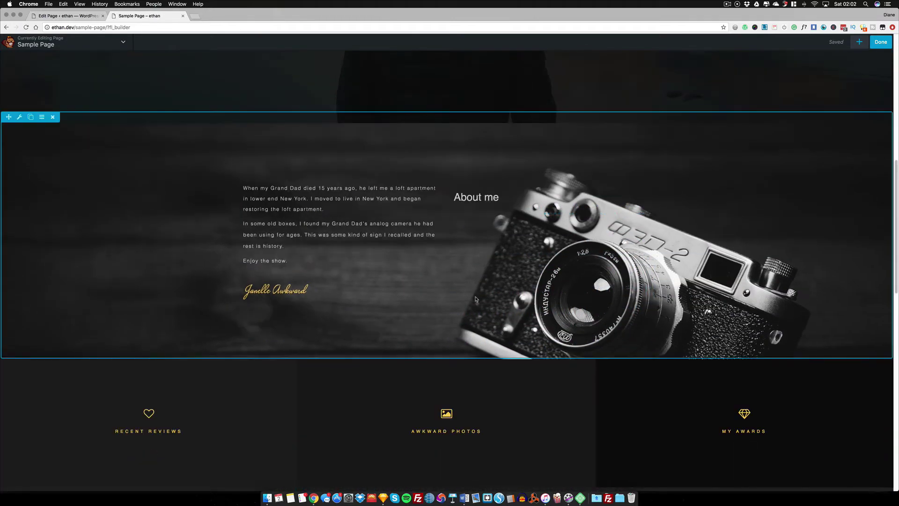
scroll(468, 298, down, 5)
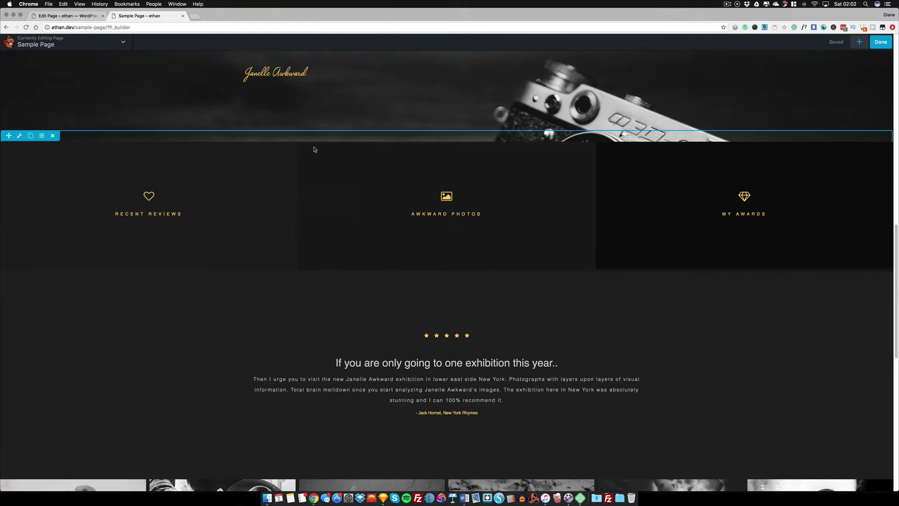
Step: Set the Awkward Photos column's background colour to magenta in Column Settings and save
mouse_move(356, 190)
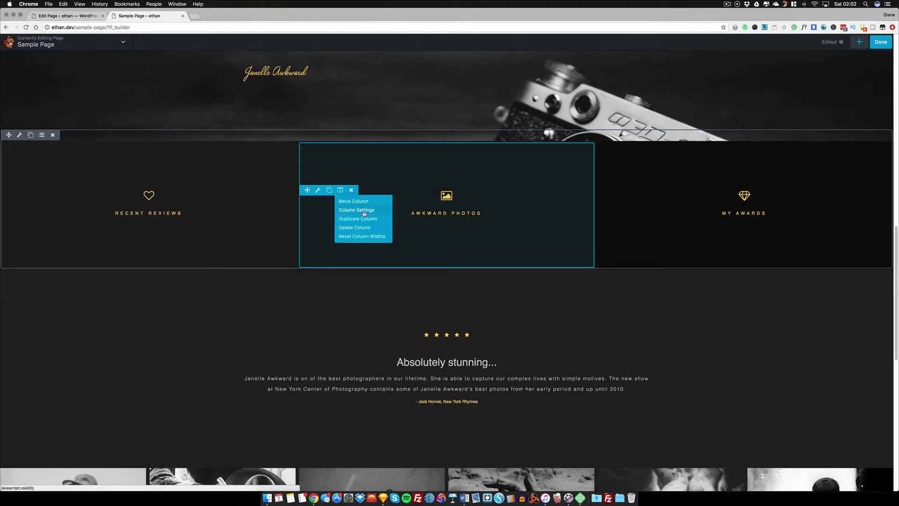
click(349, 197)
click(521, 407)
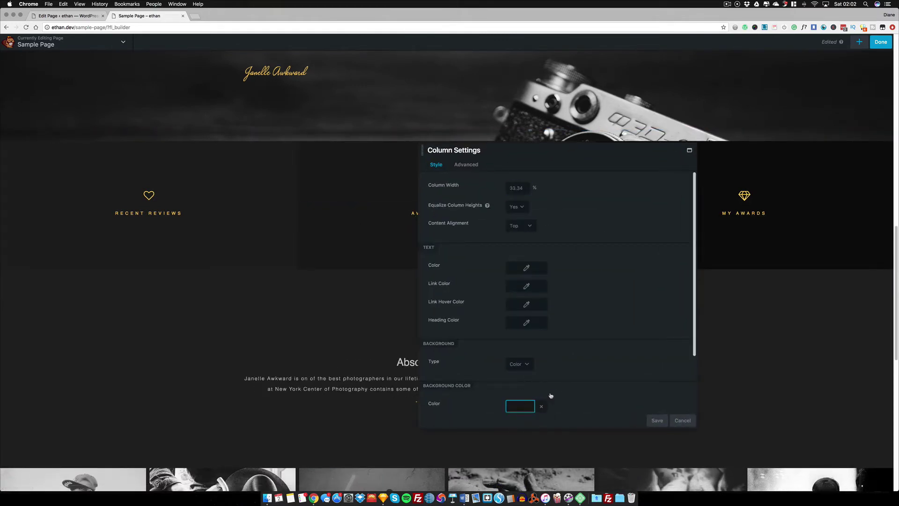
click(507, 369)
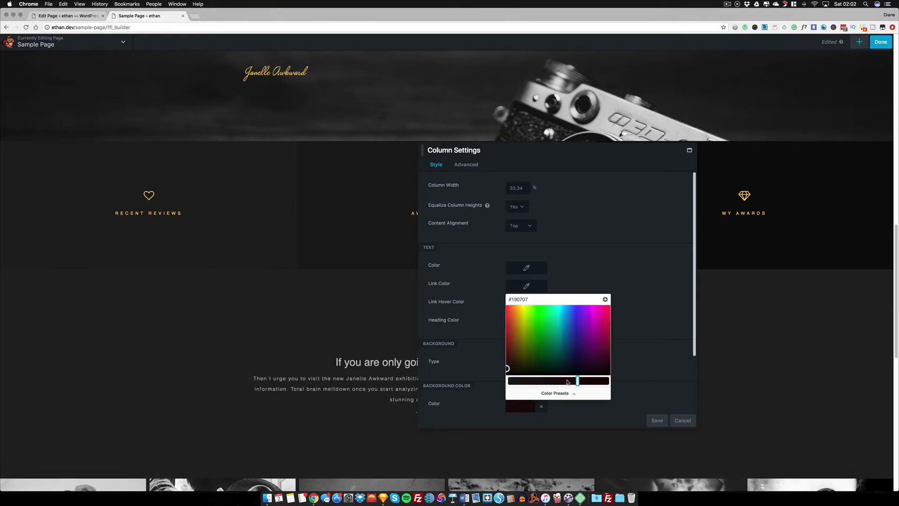
click(524, 313)
click(634, 376)
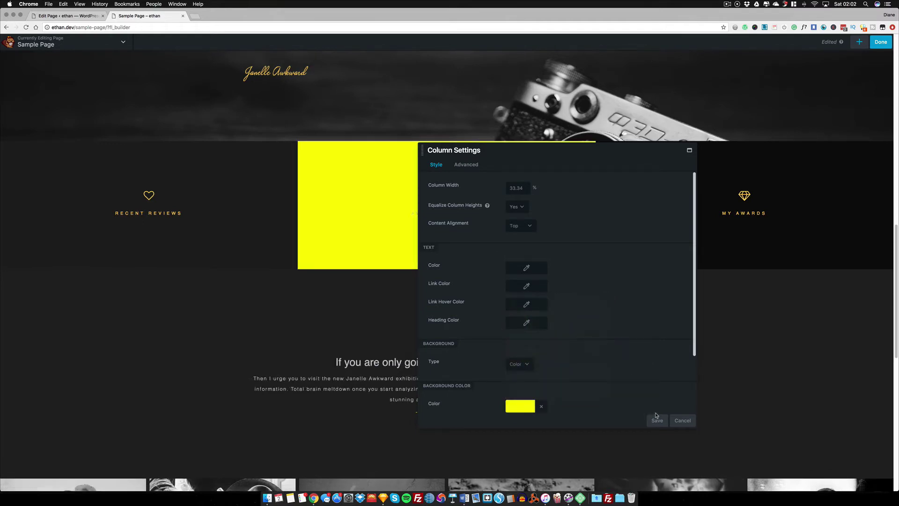
click(519, 405)
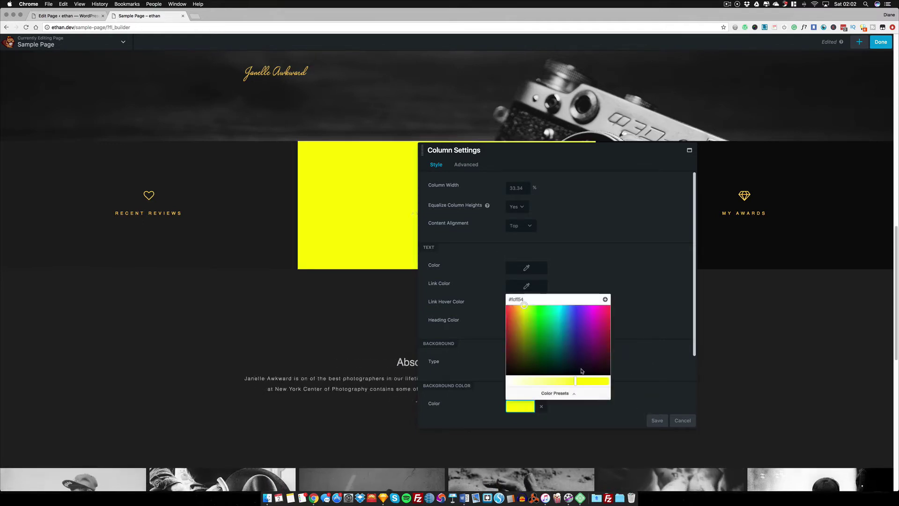
click(605, 327)
click(656, 361)
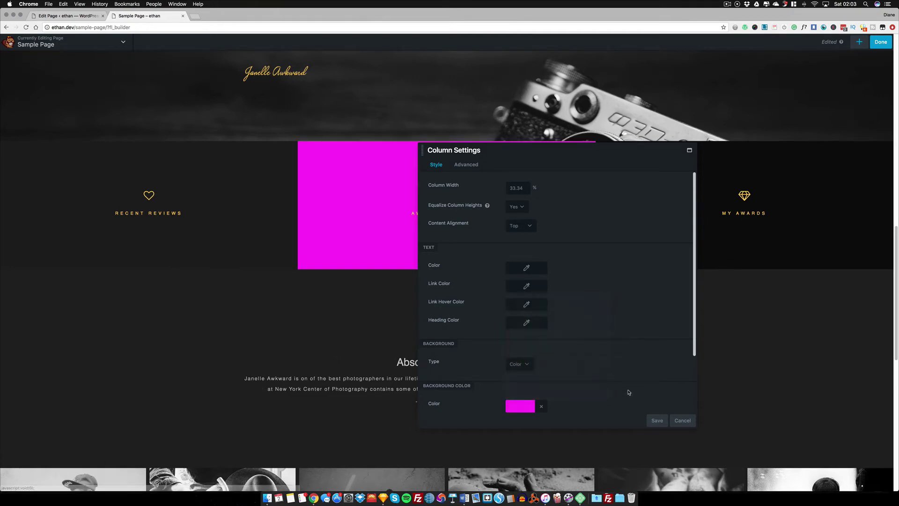
click(655, 419)
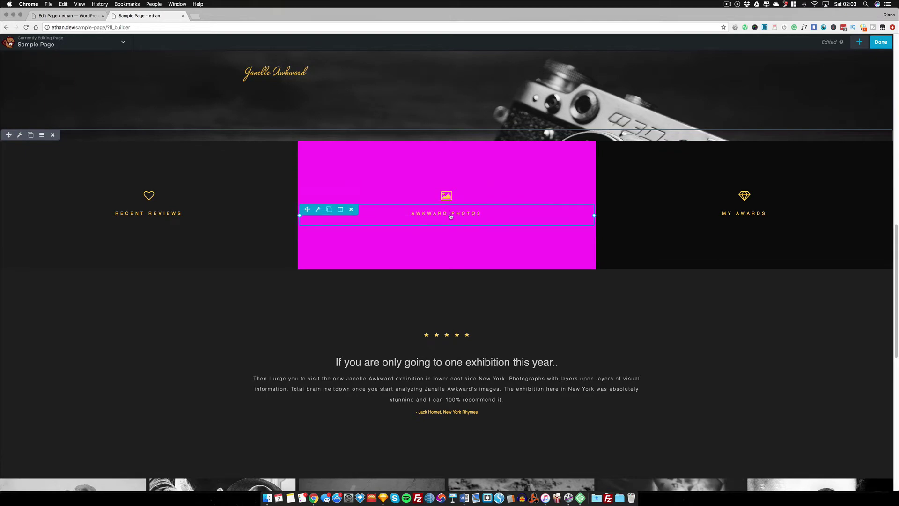
Step: Check the edited layout, publish the changes with Done > Publish, and review the live page
scroll(410, 290, down, 5)
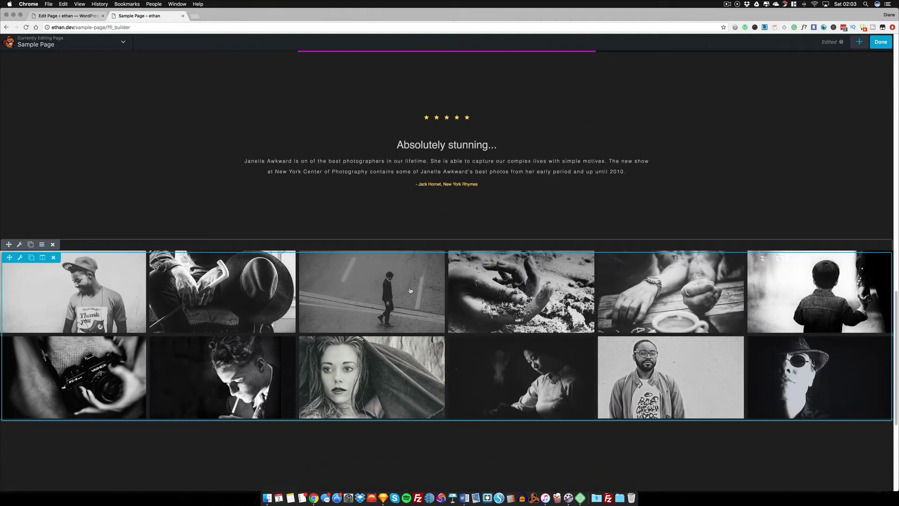
scroll(410, 291, down, 5)
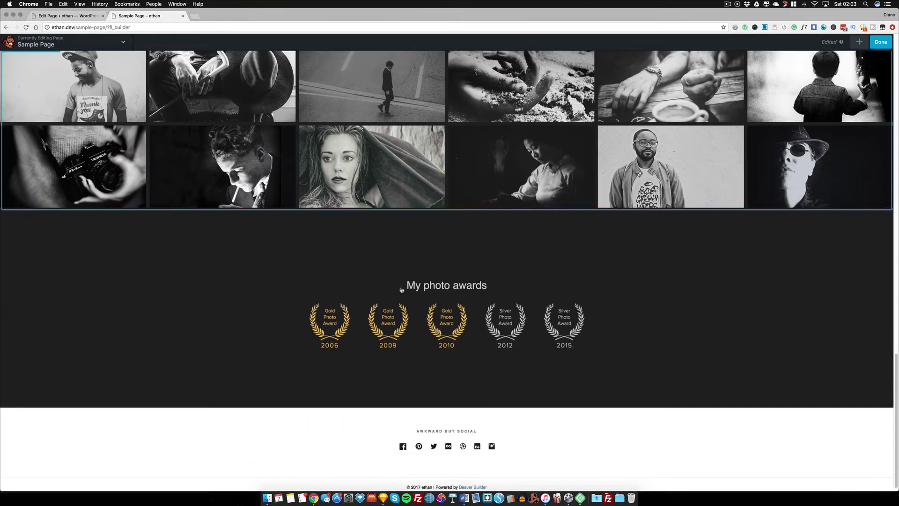
scroll(401, 290, up, 15)
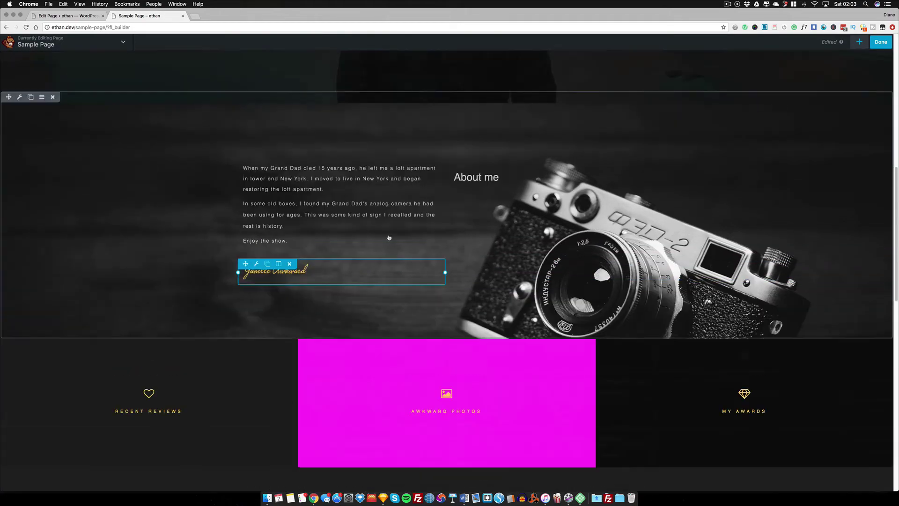
scroll(389, 237, up, 5)
click(881, 41)
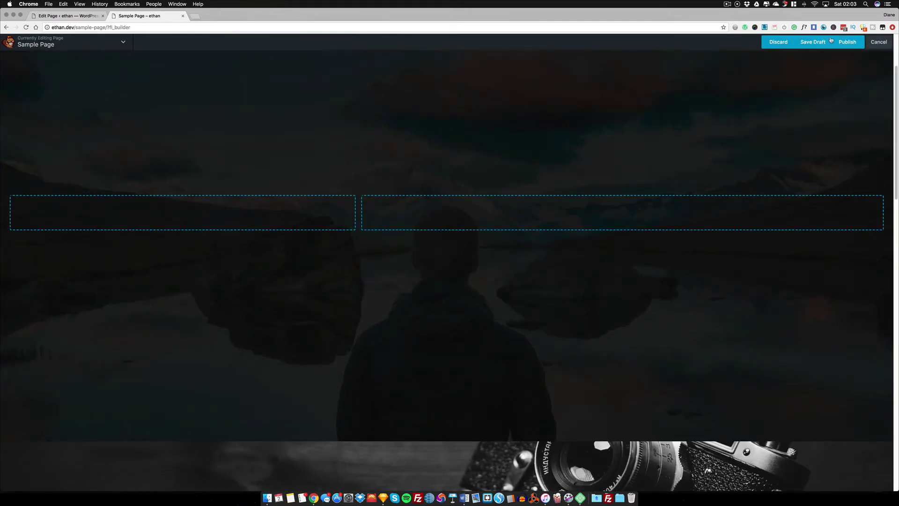
click(849, 42)
scroll(466, 126, down, 10)
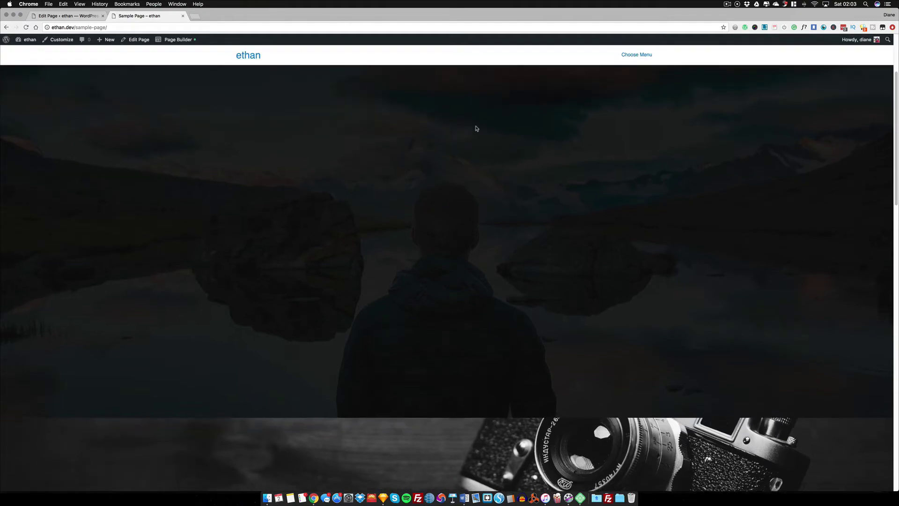
scroll(454, 124, down, 5)
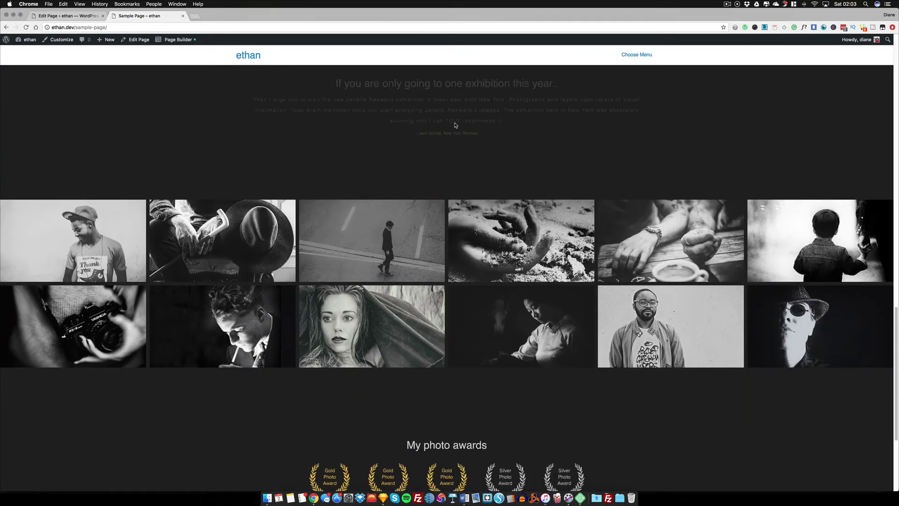
scroll(454, 123, up, 15)
scroll(454, 123, up, 3)
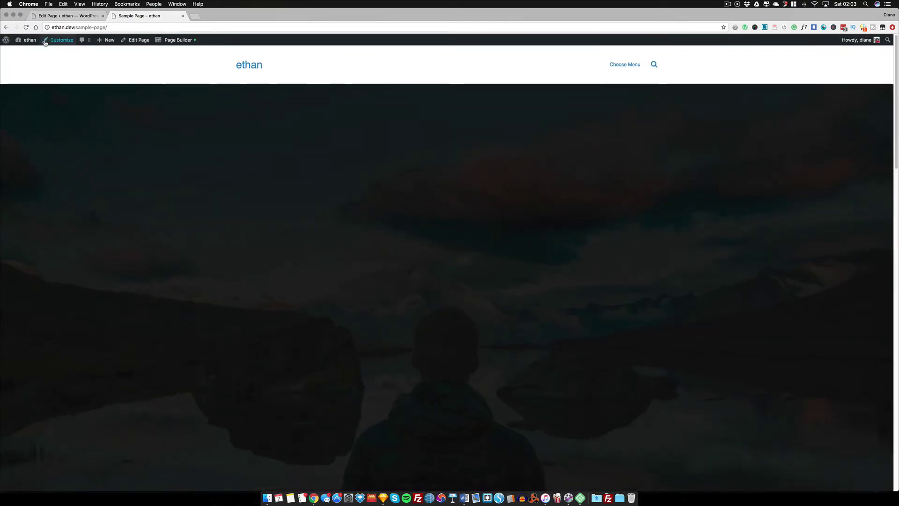
Step: Open the Page Builder User Access settings from the Dashboard
click(29, 39)
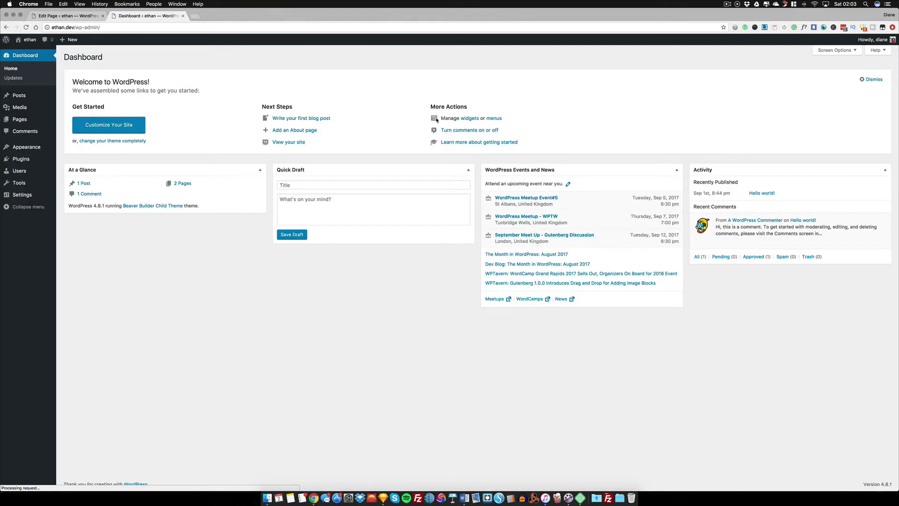
mouse_move(41, 193)
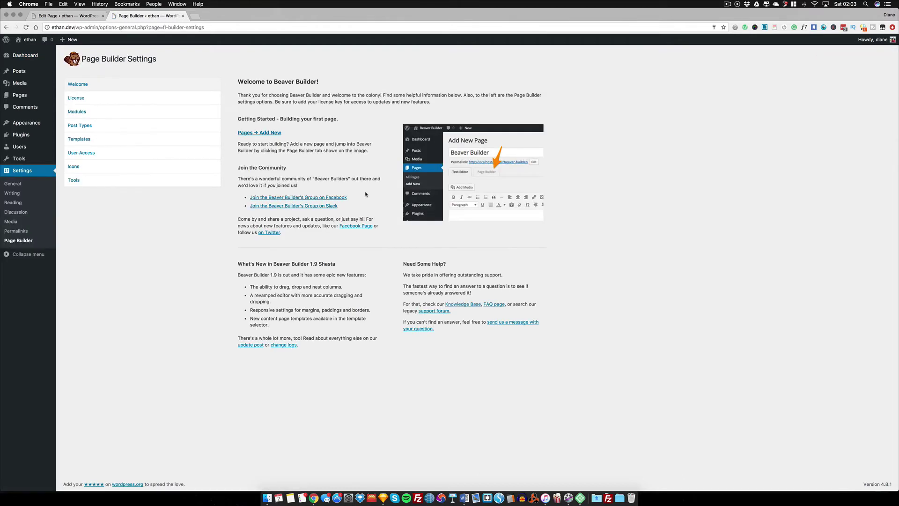
click(84, 153)
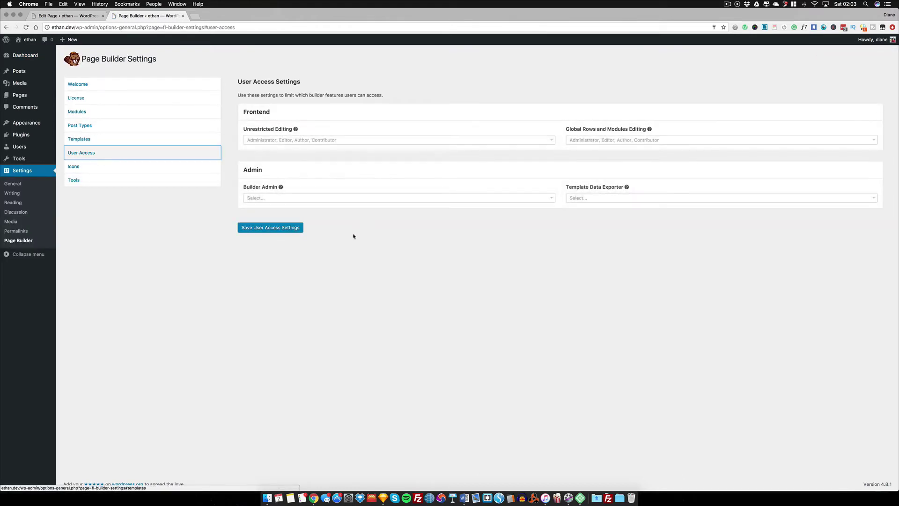
click(325, 201)
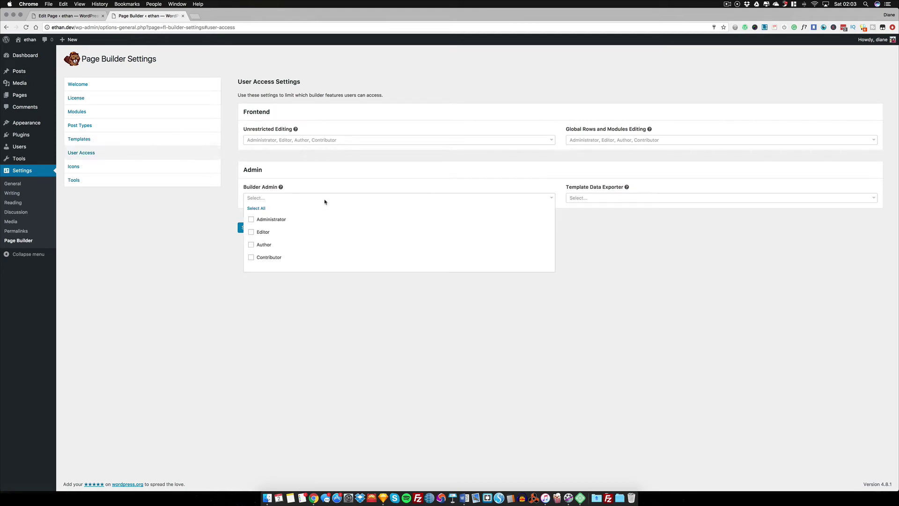
Step: Deselect all roles for Unrestricted Editing and Global Rows and Modules Editing, then save
click(323, 140)
click(256, 150)
click(613, 140)
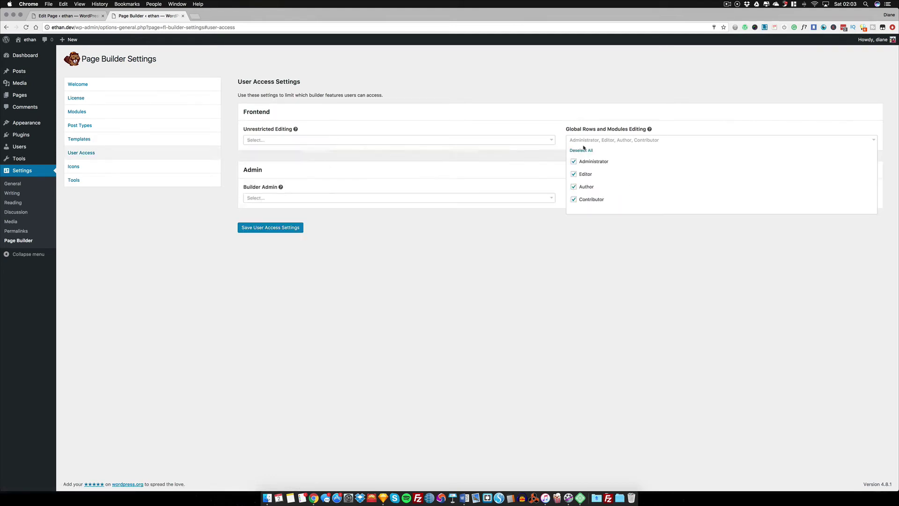
click(579, 151)
click(617, 256)
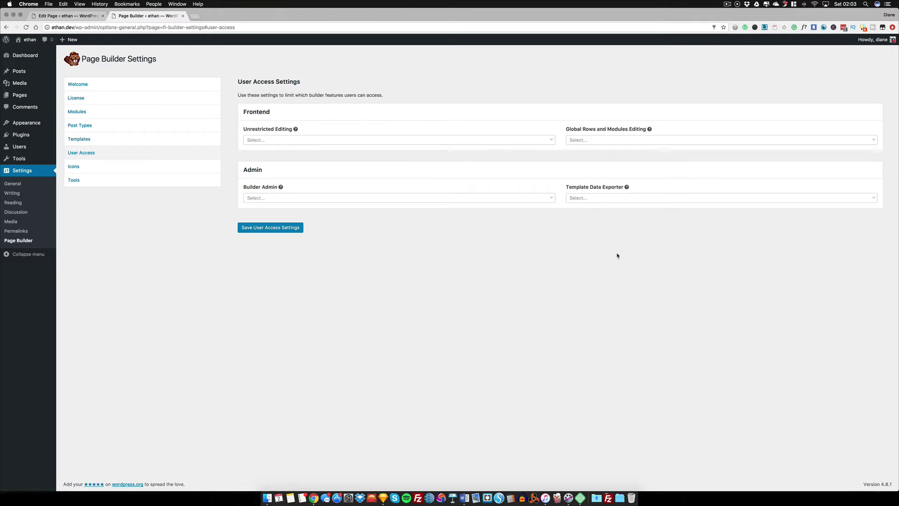
click(593, 201)
click(475, 238)
click(257, 228)
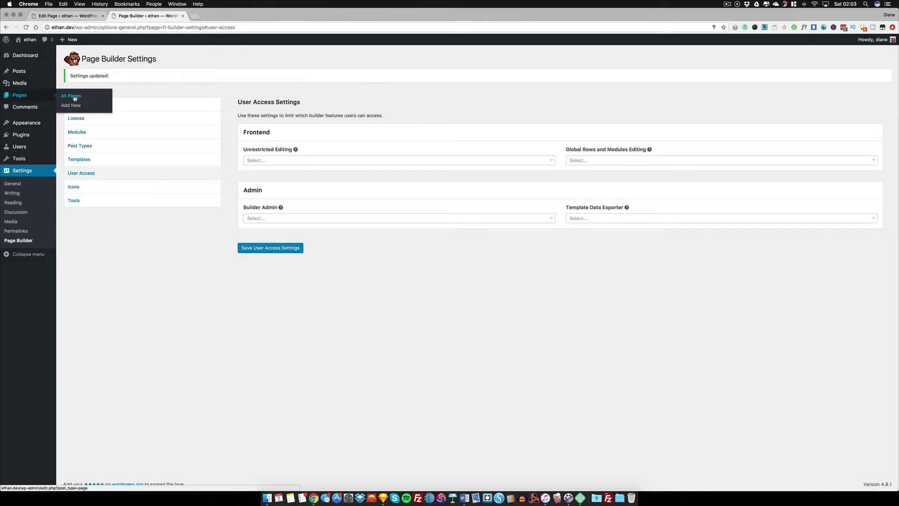
click(75, 98)
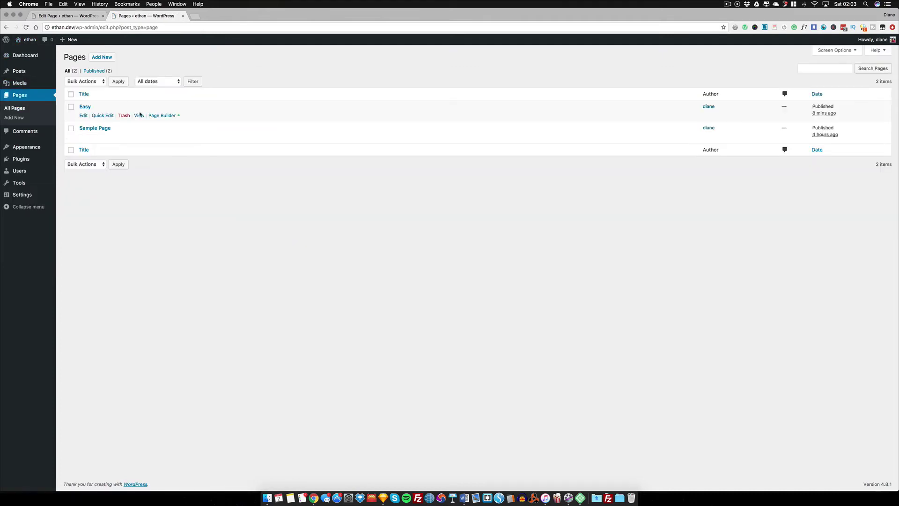
click(166, 116)
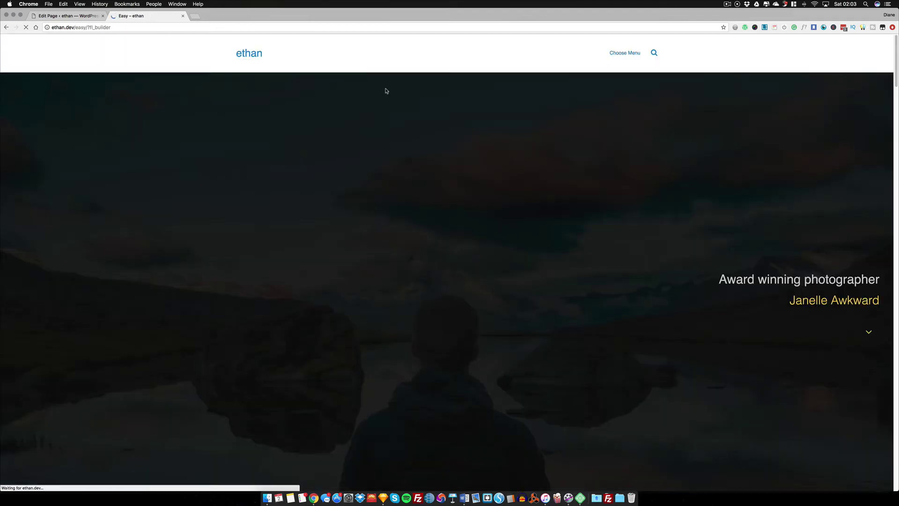
scroll(323, 192, down, 5)
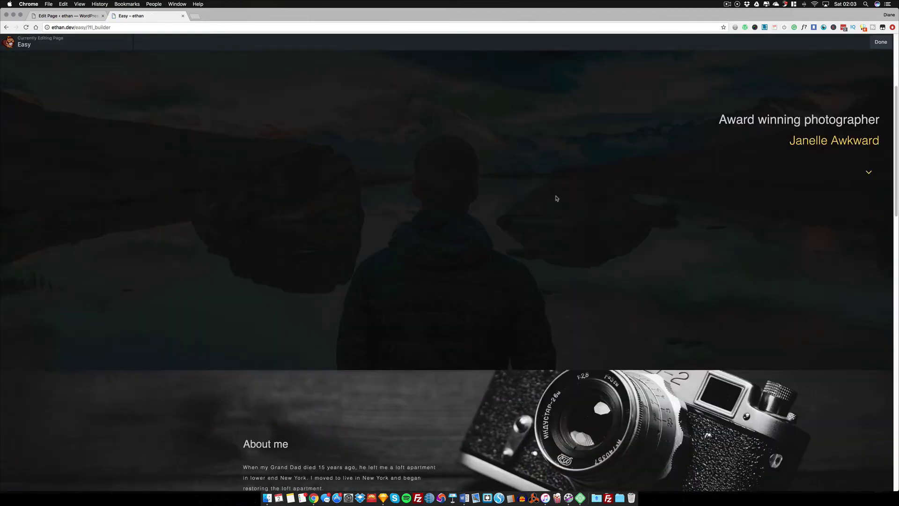
scroll(341, 211, down, 4)
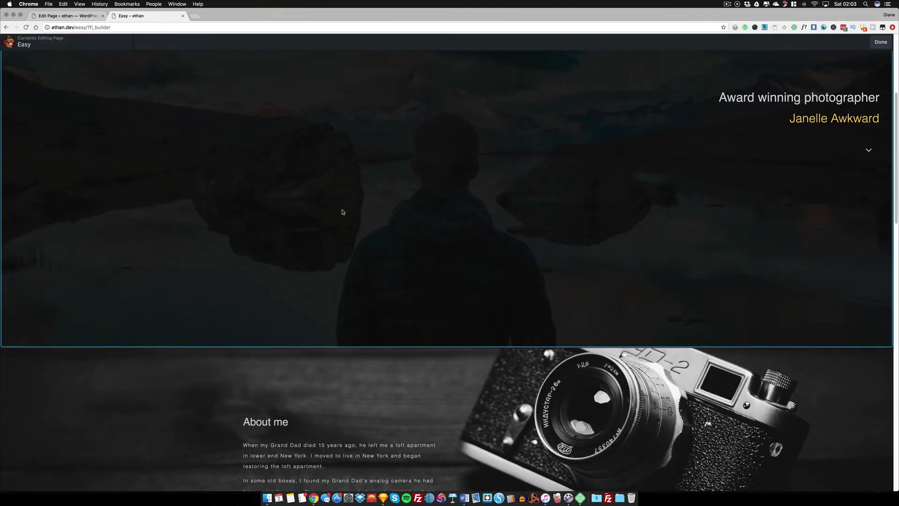
scroll(297, 206, down, 1)
scroll(297, 206, left, 5)
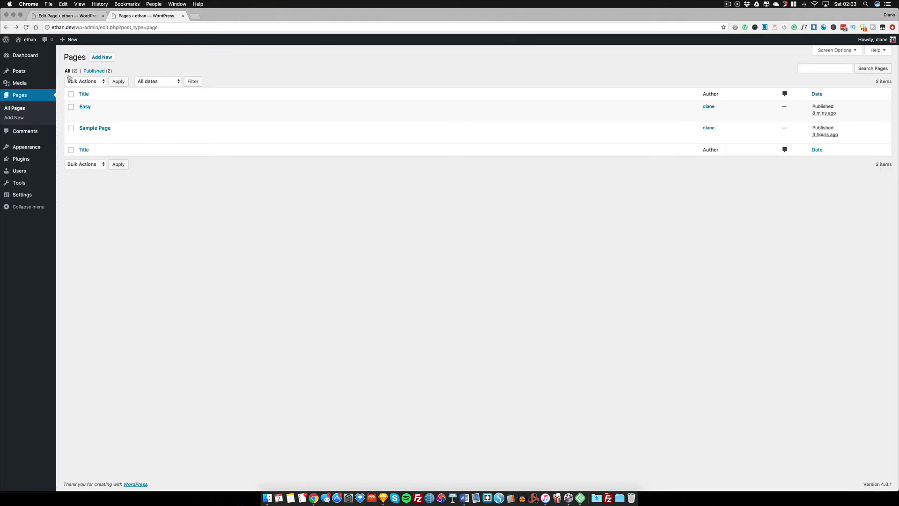
click(161, 137)
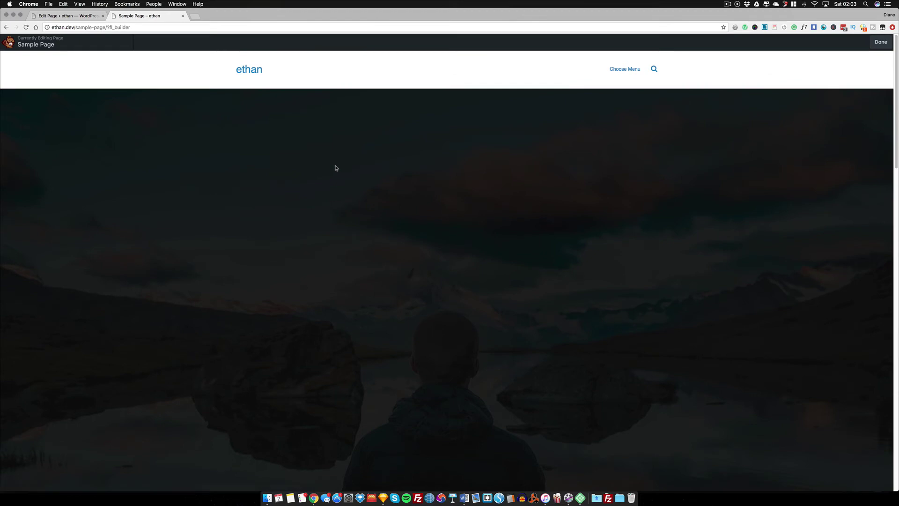
scroll(336, 167, down, 10)
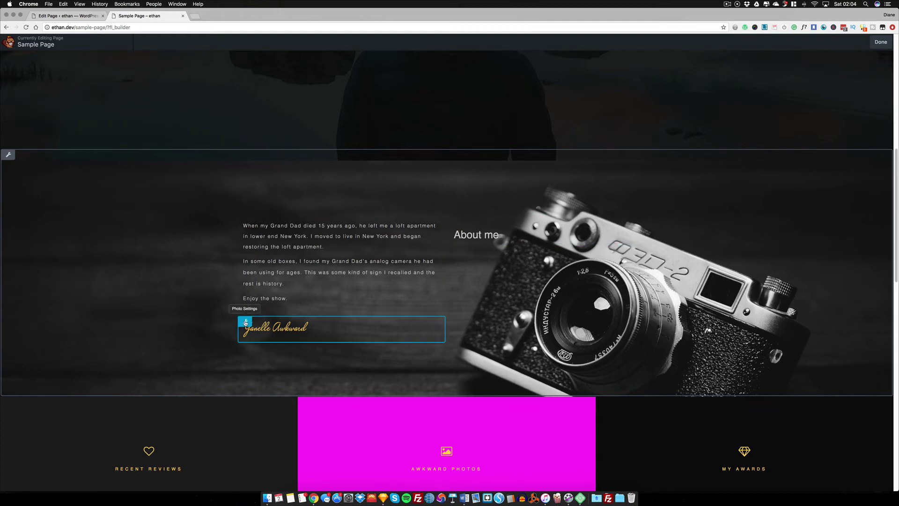
Step: Inspect the signature photo and About me text settings, discarding a test edit
click(245, 322)
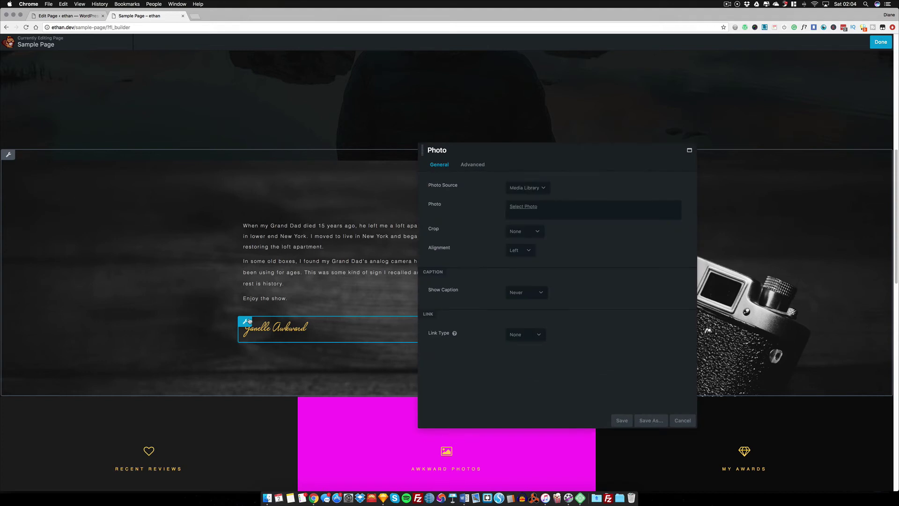
click(681, 418)
click(364, 257)
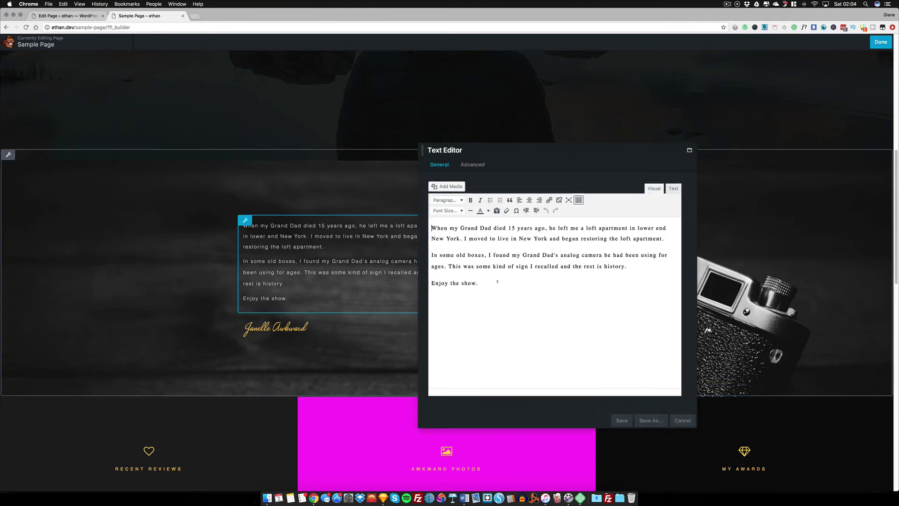
click(488, 283)
click(491, 293)
key(Return)
key(Return)
text(avnaiohvavav)
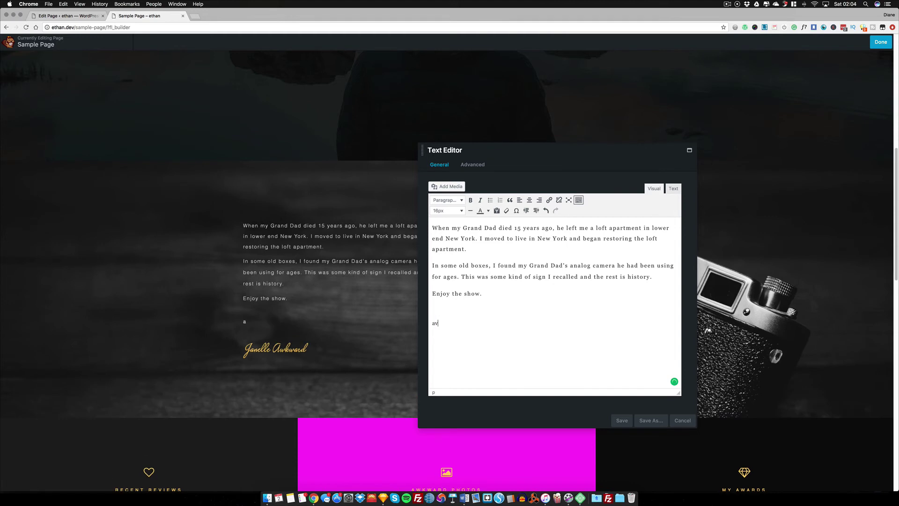
click(683, 421)
Step: Inspect the photo gallery and 'My photo awards' heading settings without saving
scroll(415, 421, down, 2)
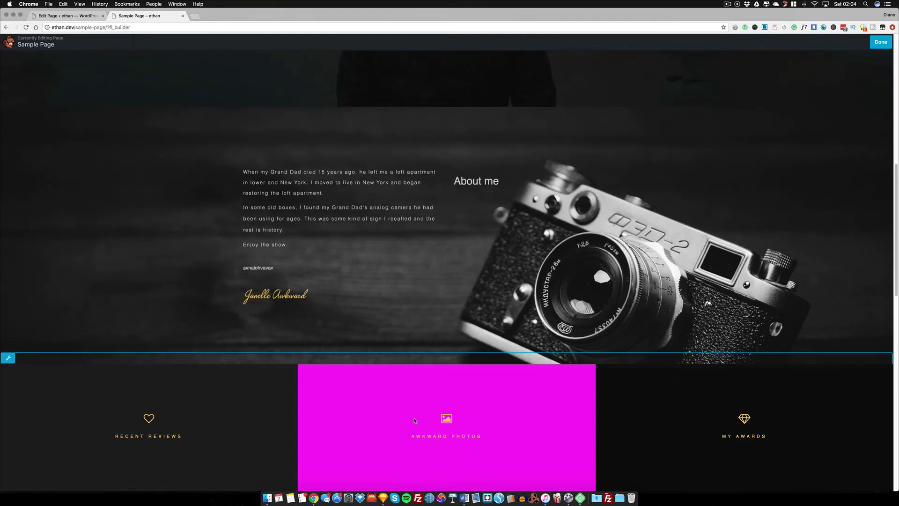
scroll(490, 382, down, 1)
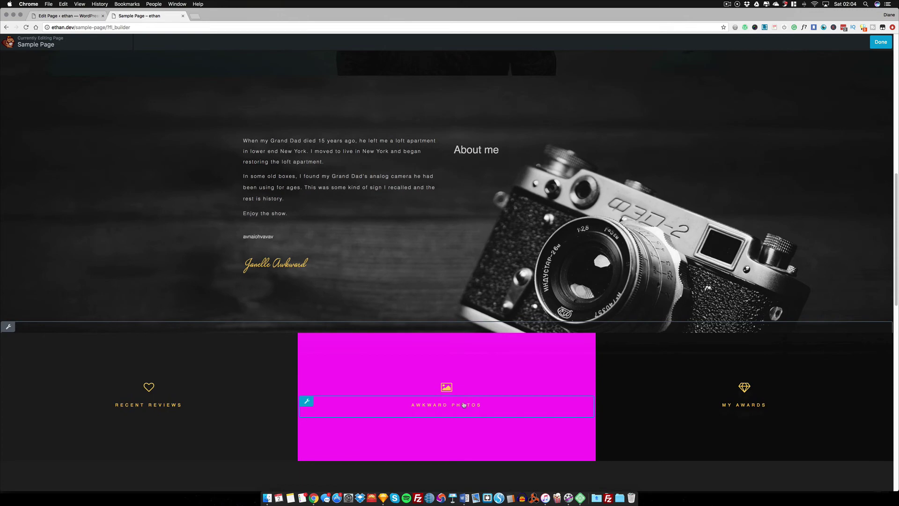
scroll(463, 405, down, 7)
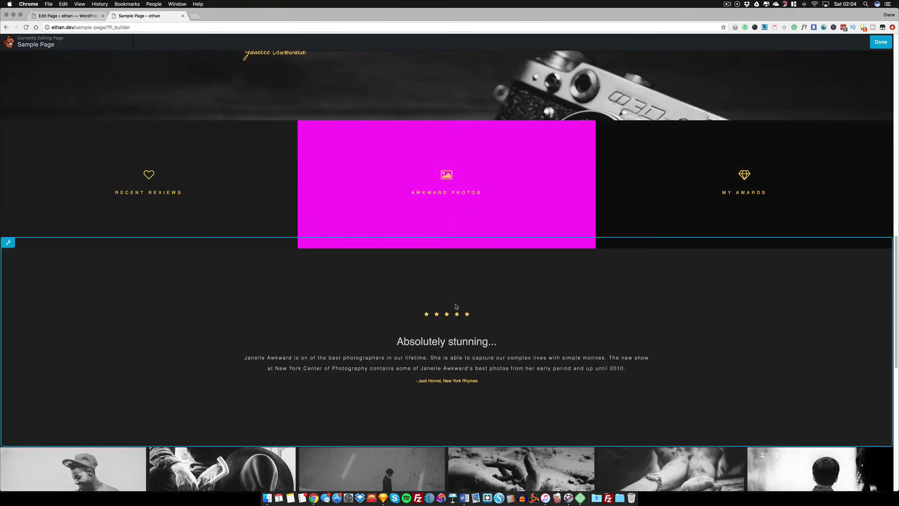
scroll(482, 358, down, 9)
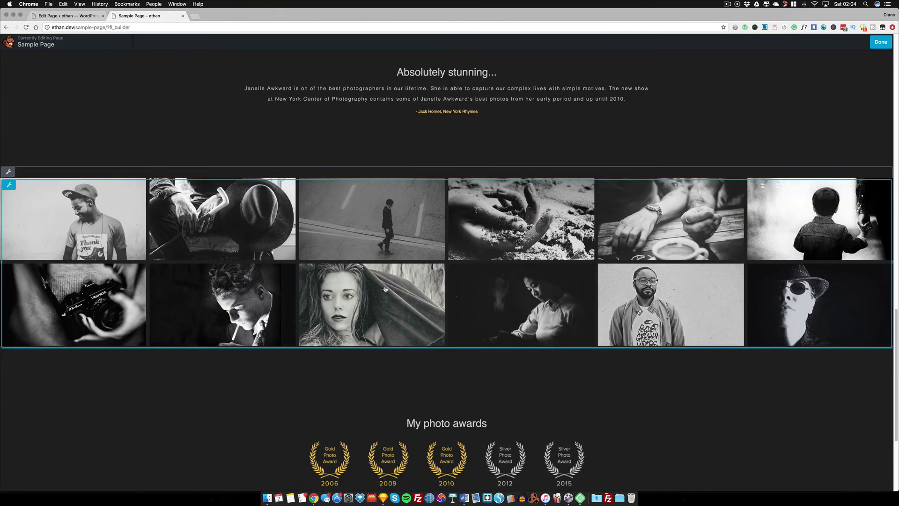
click(385, 289)
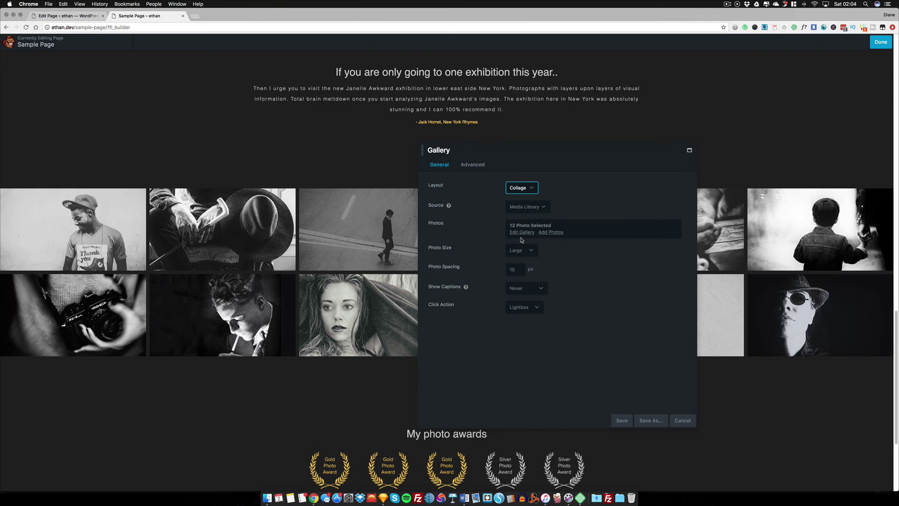
click(682, 420)
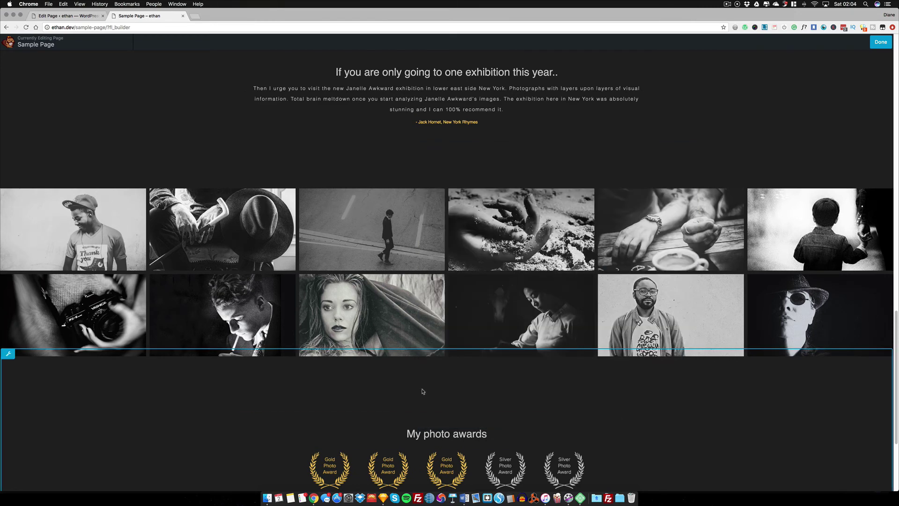
scroll(421, 392, down, 2)
click(469, 376)
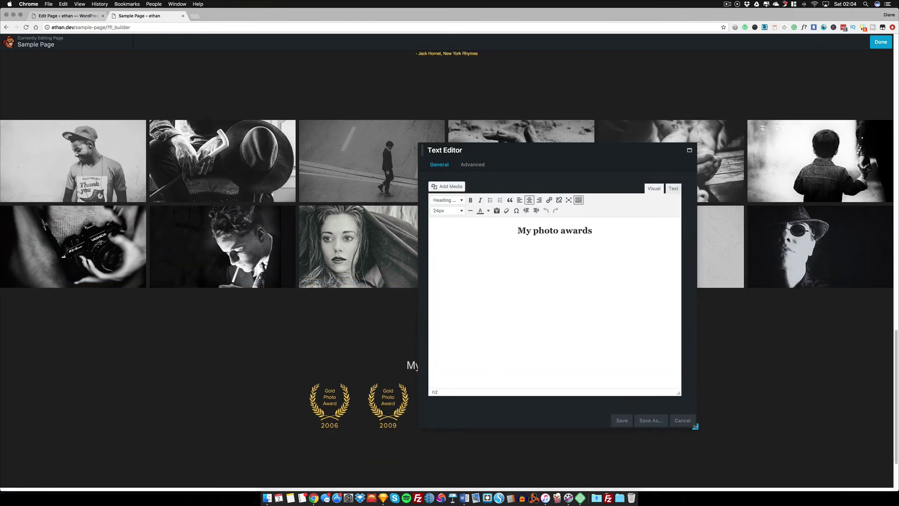
key(Escape)
Step: Scroll back to the top and bring up the page-finishing options with Done
scroll(448, 401, down, 4)
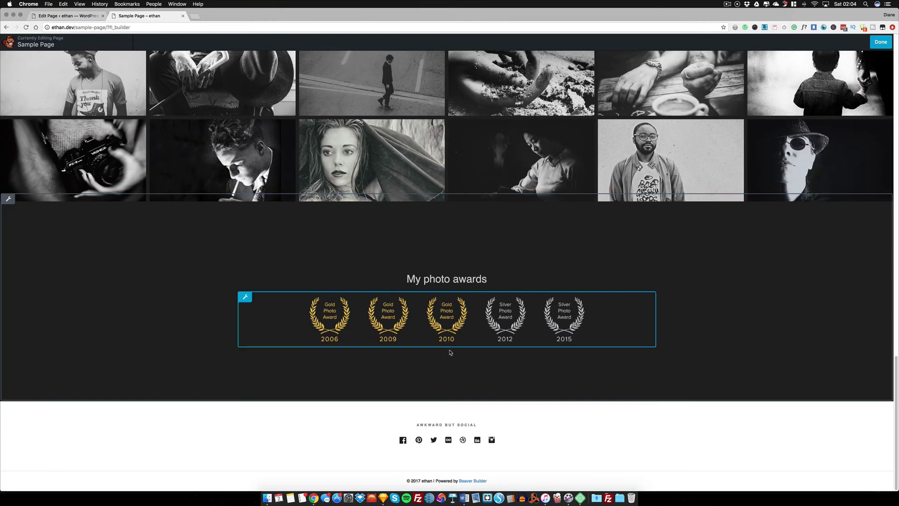
scroll(451, 346, up, 15)
scroll(452, 333, up, 1)
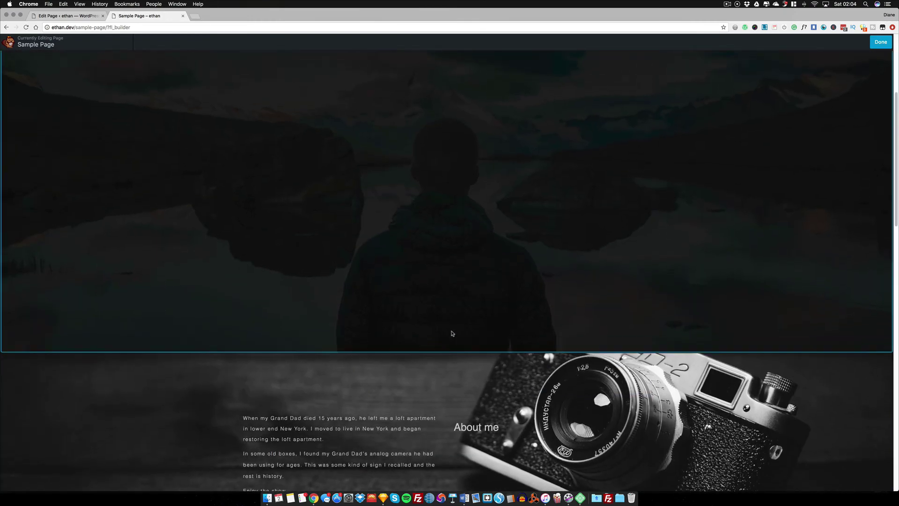
scroll(449, 333, down, 3)
scroll(446, 330, up, 2)
scroll(446, 330, up, 8)
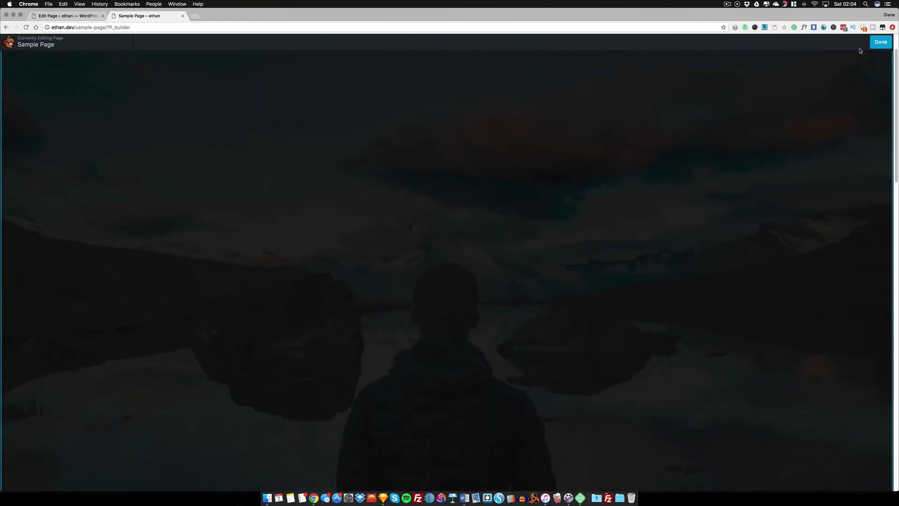
click(881, 42)
Step: Publish the Sample Page and head back to the WordPress admin's Page Builder settings
click(847, 42)
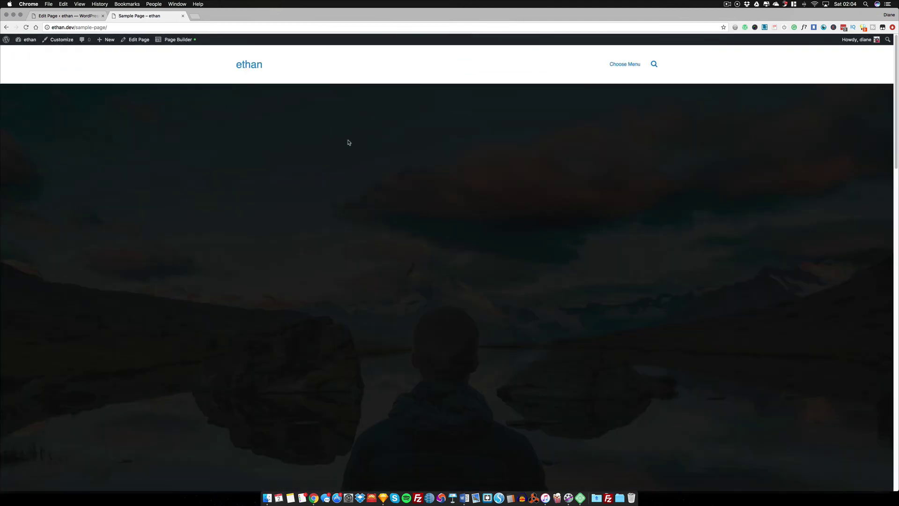
scroll(349, 143, down, 3)
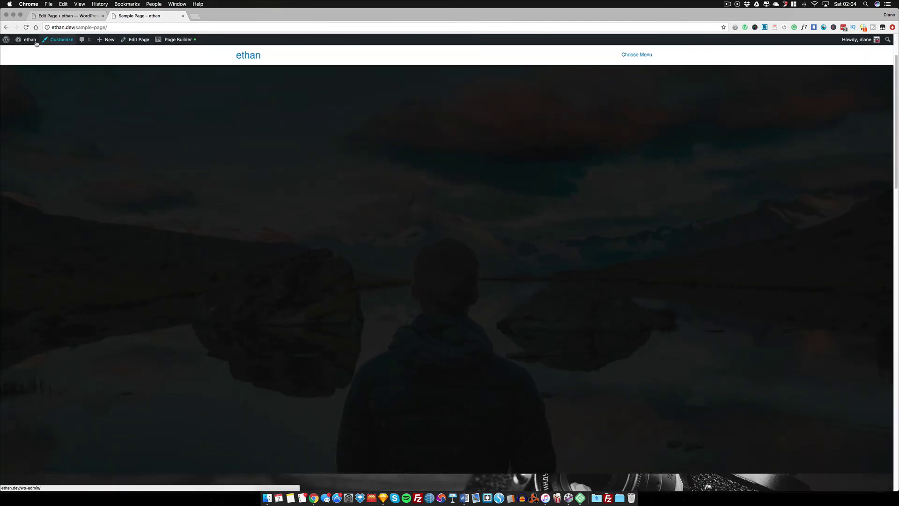
mouse_move(28, 40)
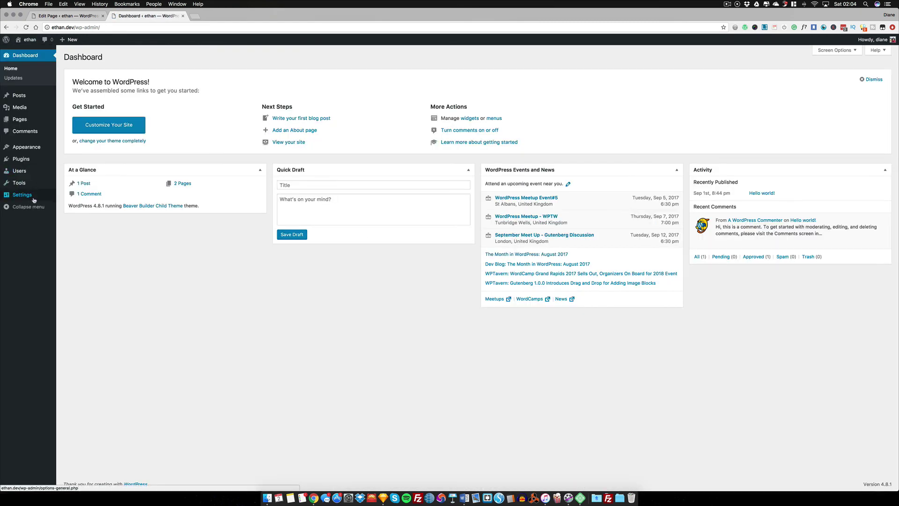
mouse_move(47, 201)
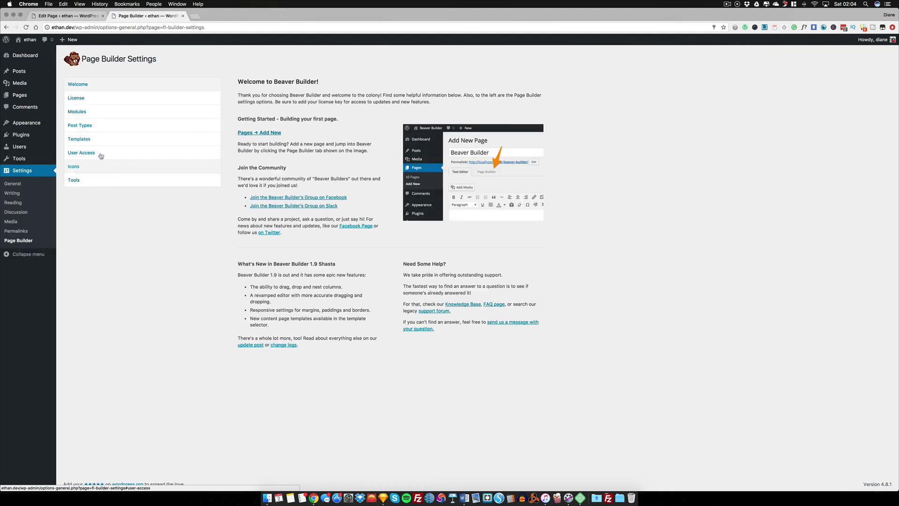
Step: Select all roles for Unrestricted Editing and Global Rows and Modules Editing, save, and open All Pages
click(132, 153)
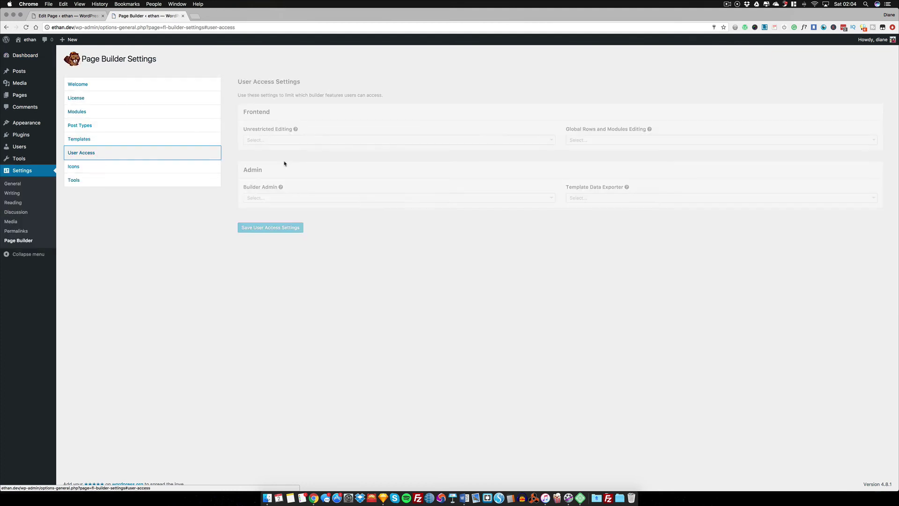
click(282, 142)
click(257, 150)
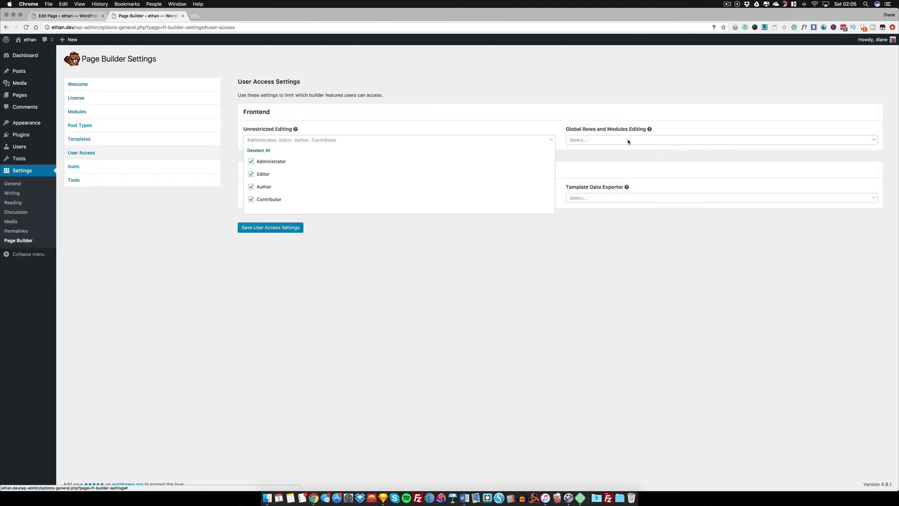
click(655, 140)
click(577, 151)
click(274, 231)
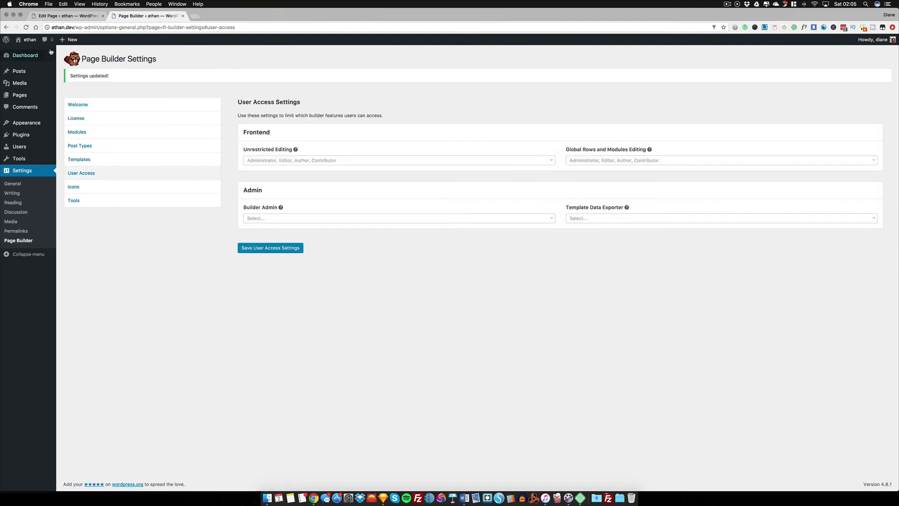
click(85, 95)
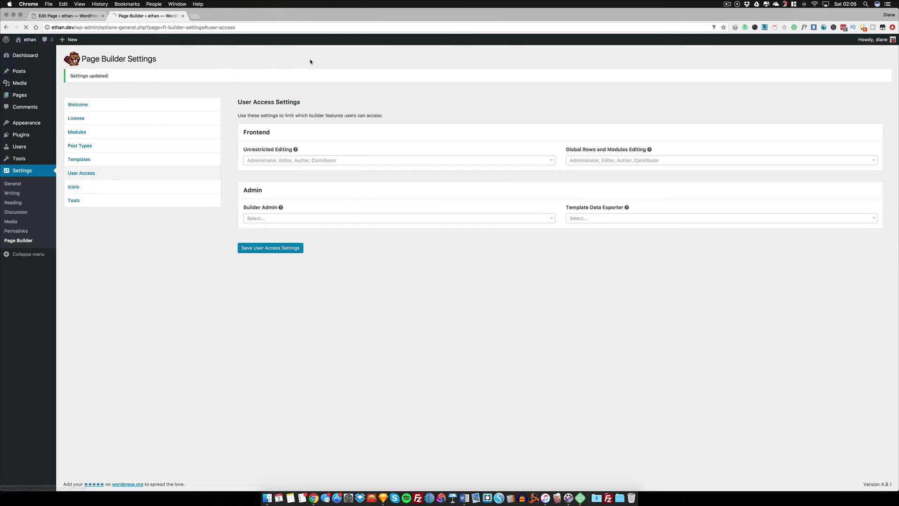